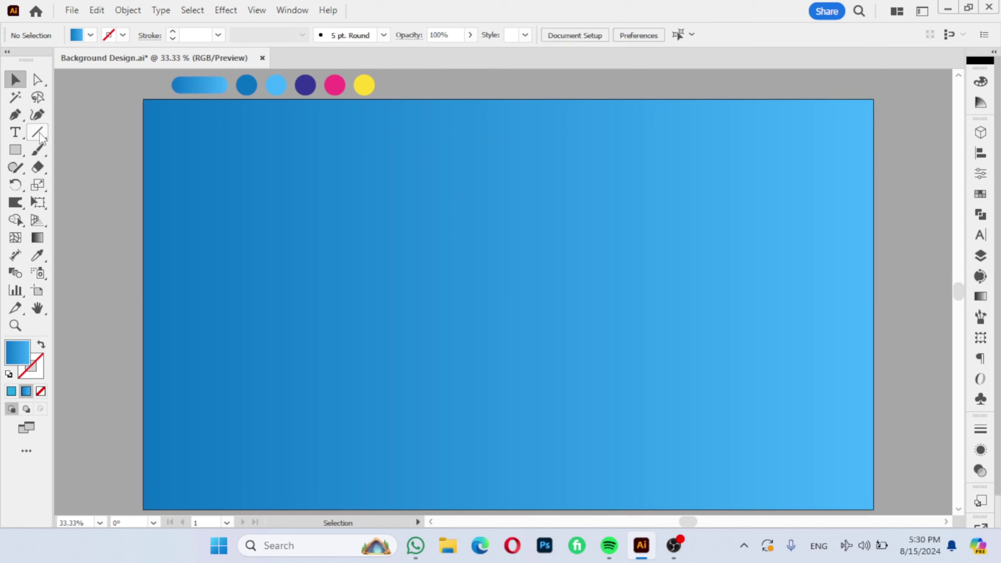
Draw a short horizontal line at the artboard centre with a 5 pt stroke and no fill
left_click(39, 133)
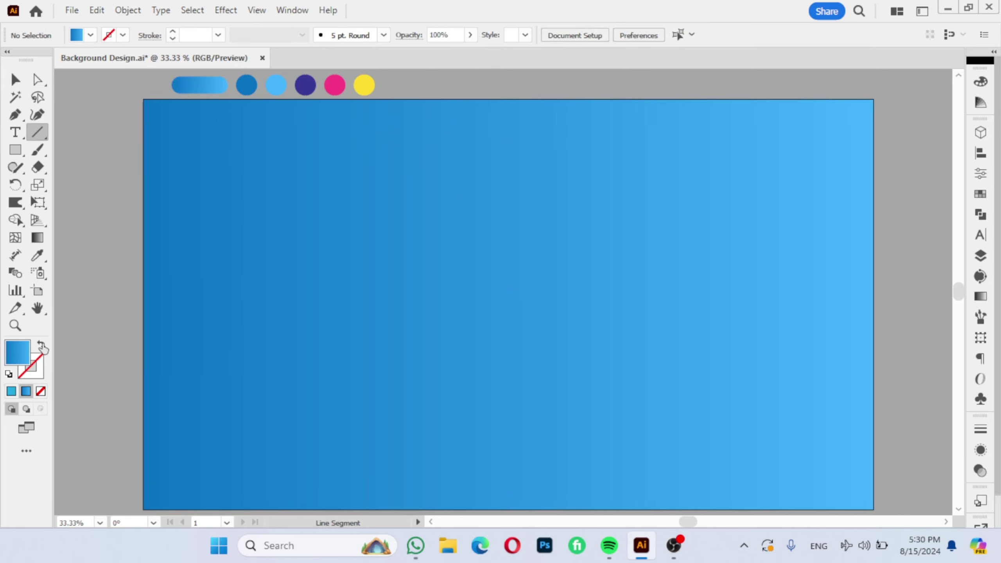
left_click(41, 345)
left_click(36, 372)
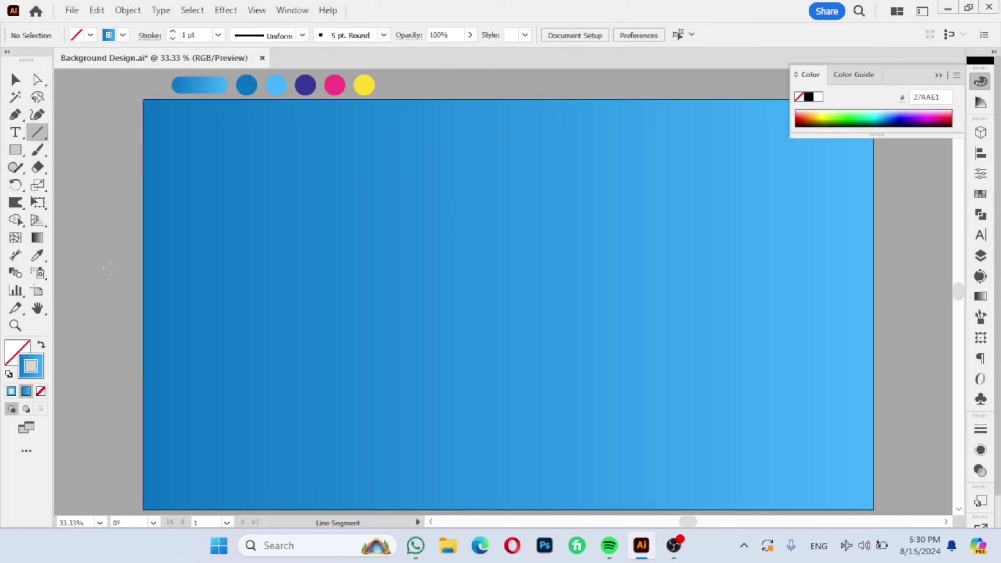
left_click(173, 33)
left_click(431, 287)
left_click(487, 311)
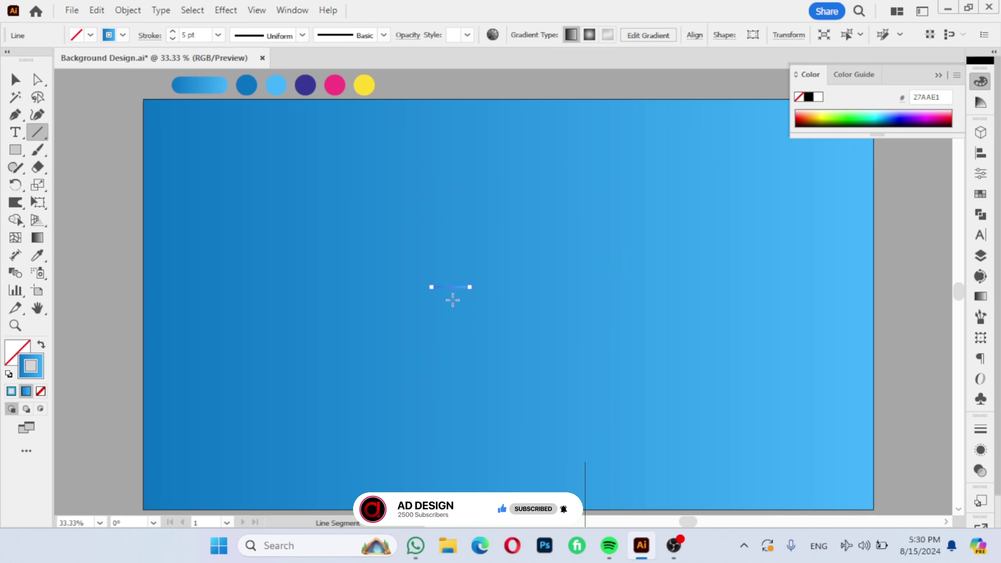
Apply the White, Black gradient preset to the stroke and recolour its end stops pink and yellow
left_click(980, 297)
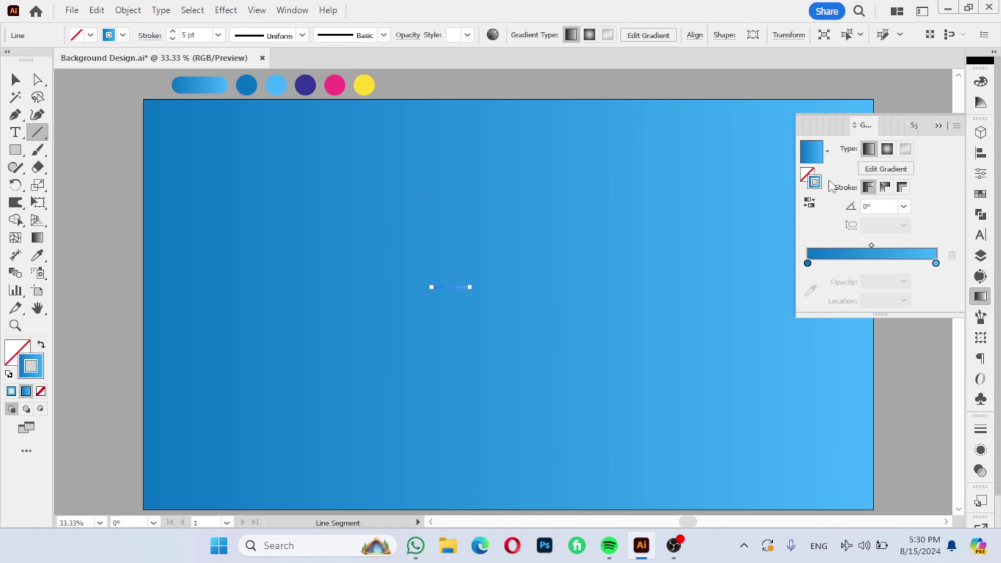
left_click(827, 151)
left_click(766, 181)
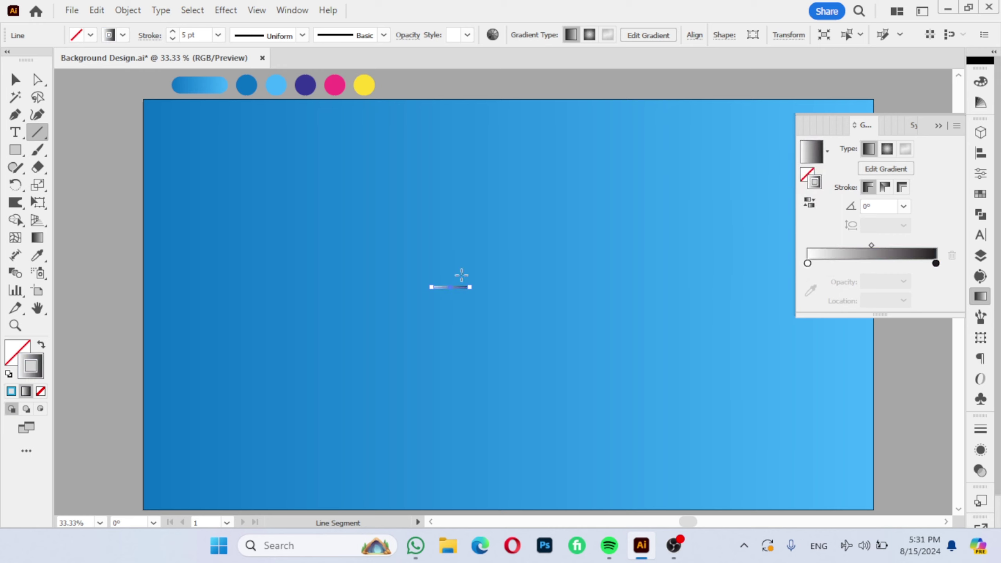
left_click(808, 263)
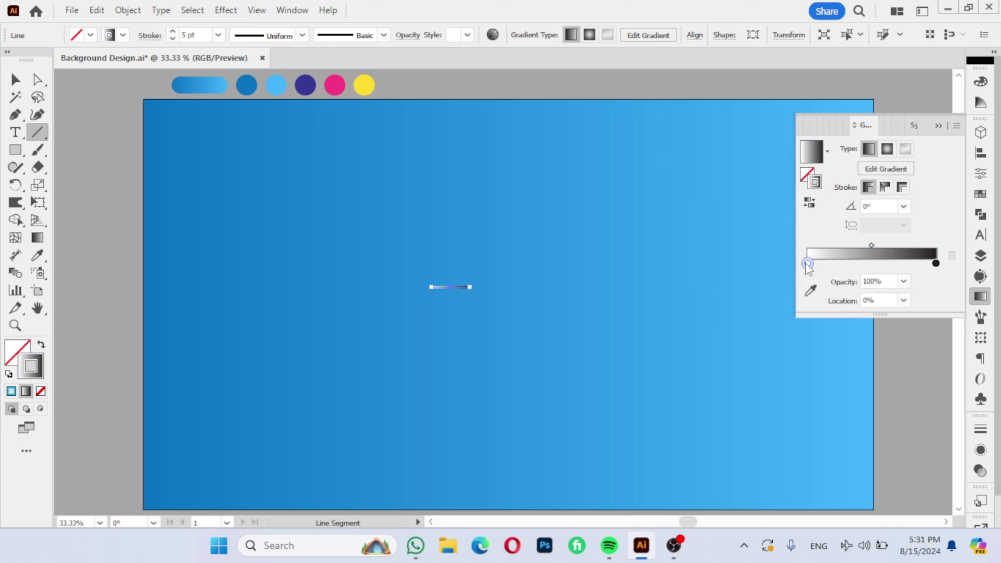
double_click(807, 264)
left_click(840, 309)
double_click(936, 264)
left_click(799, 309)
Add purple gradient stops at 48% and 52% Location in the middle of the stroke
left_click(872, 254)
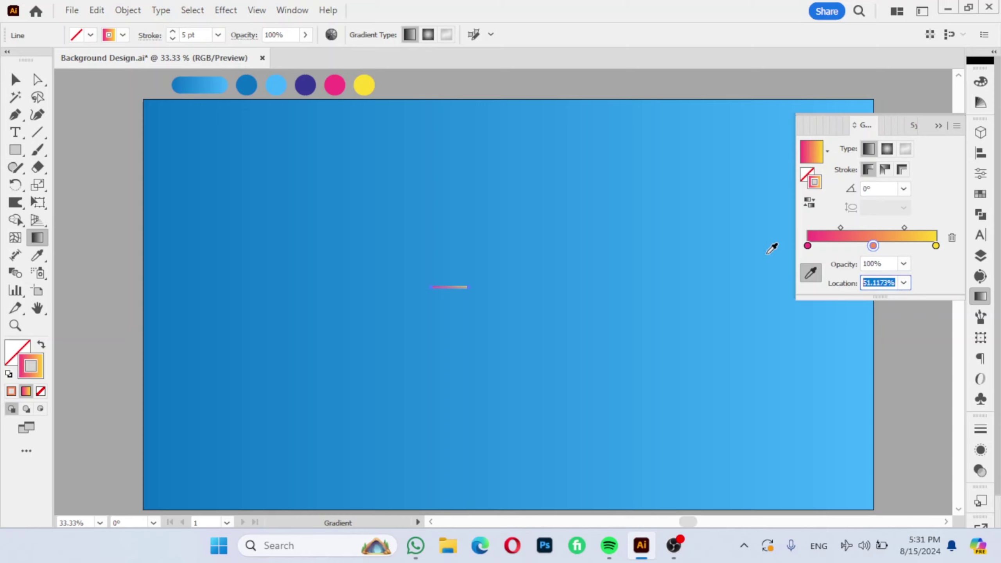
type("48")
key("Return")
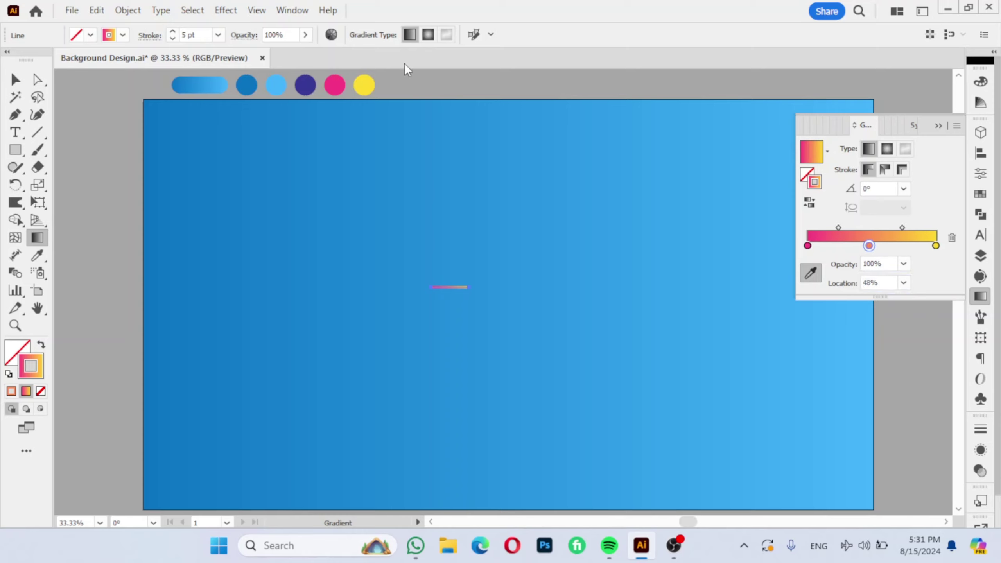
left_click(308, 84)
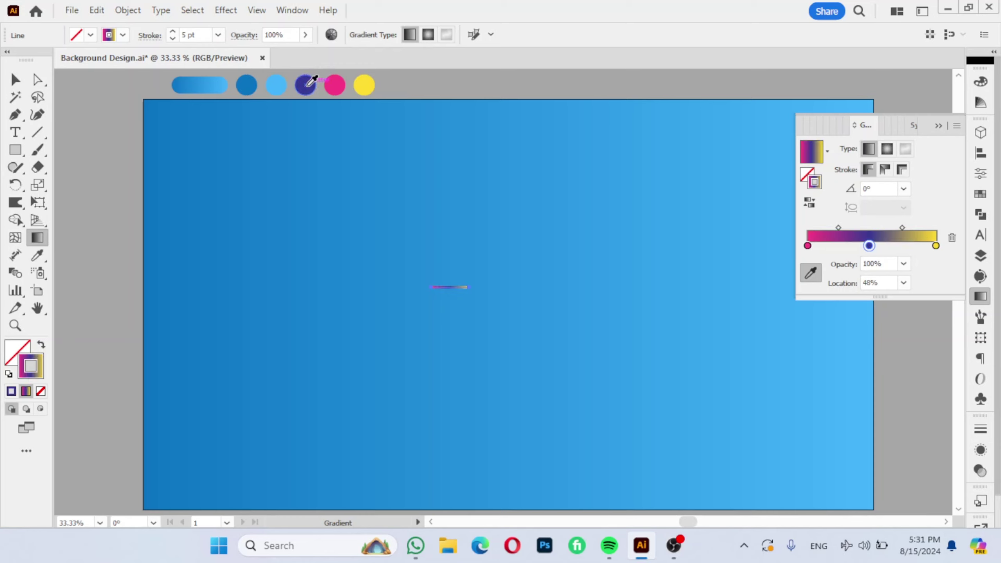
left_click(886, 248)
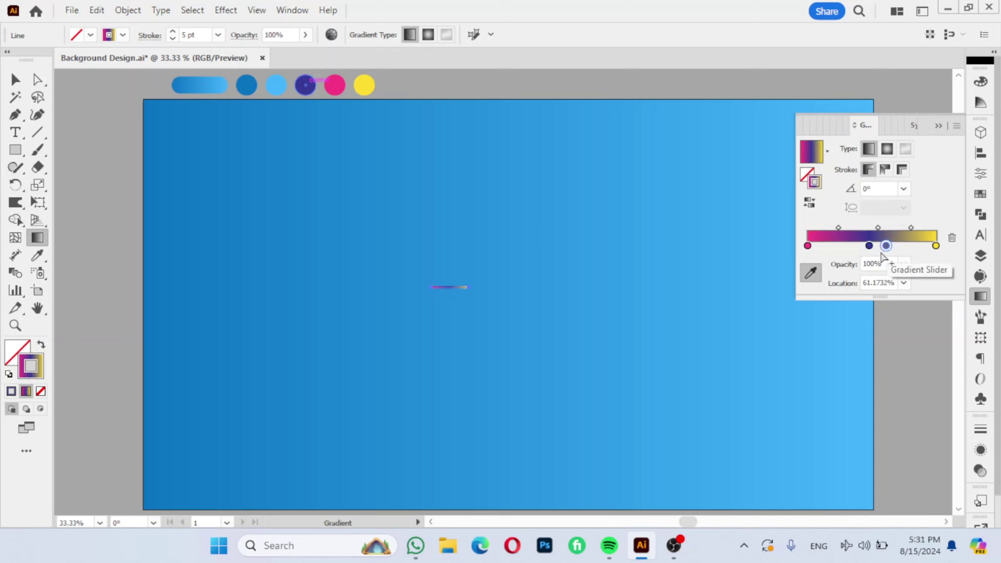
left_click_drag(884, 249, 881, 249)
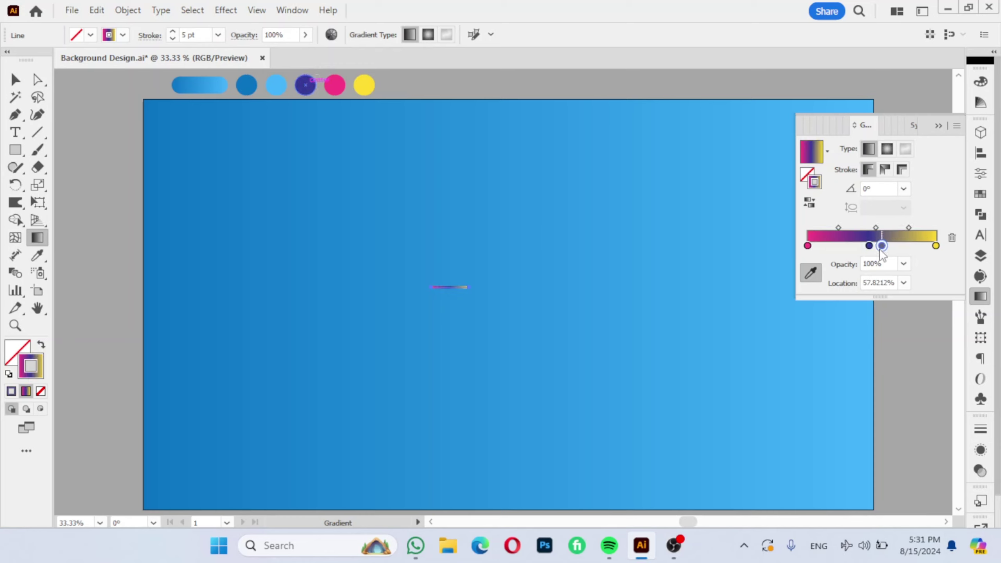
double_click(891, 283)
type("52")
key("Return")
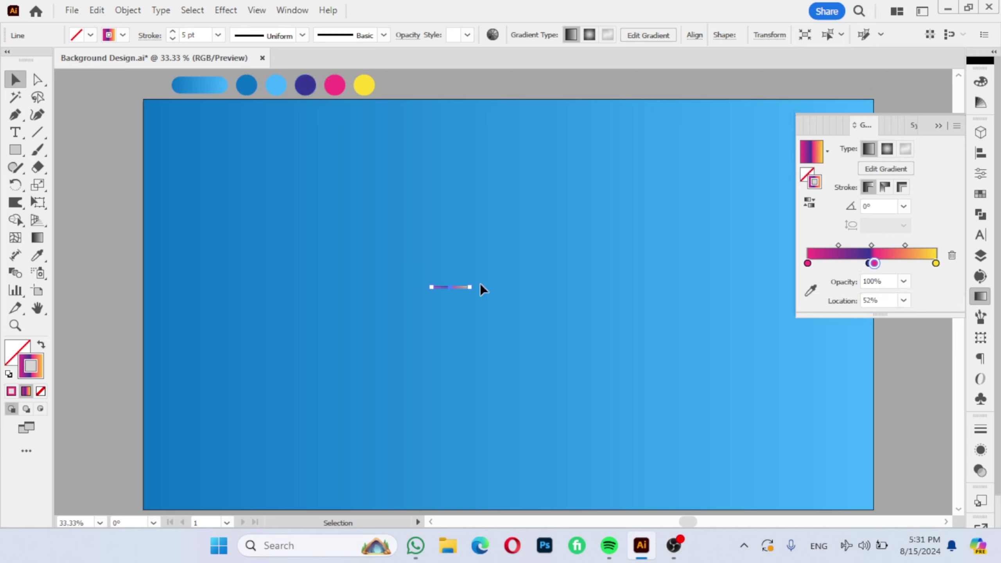
Apply a Zig Zag effect with 3 px size and Smooth points to the gradient line
left_click(229, 11)
left_click(410, 200)
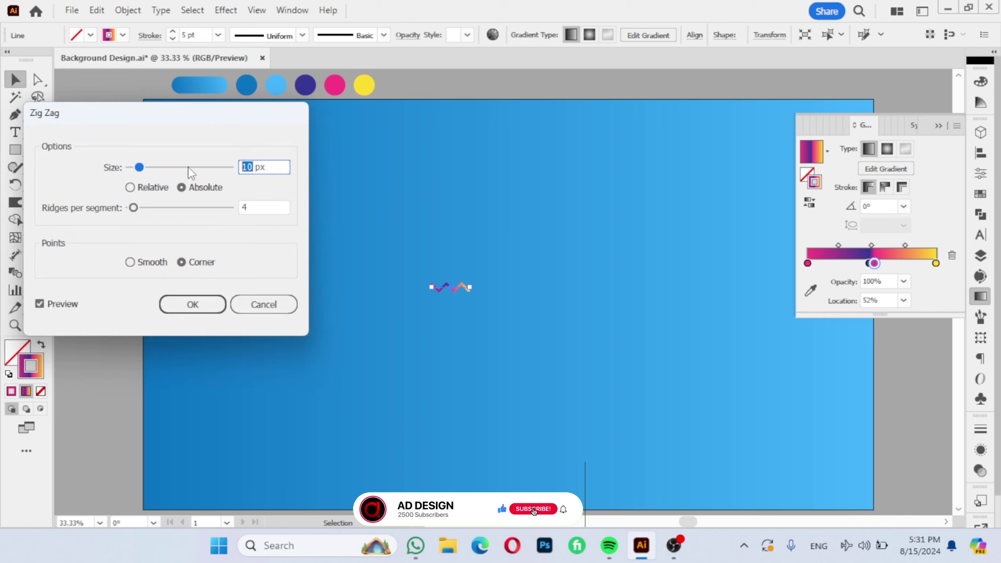
type("3")
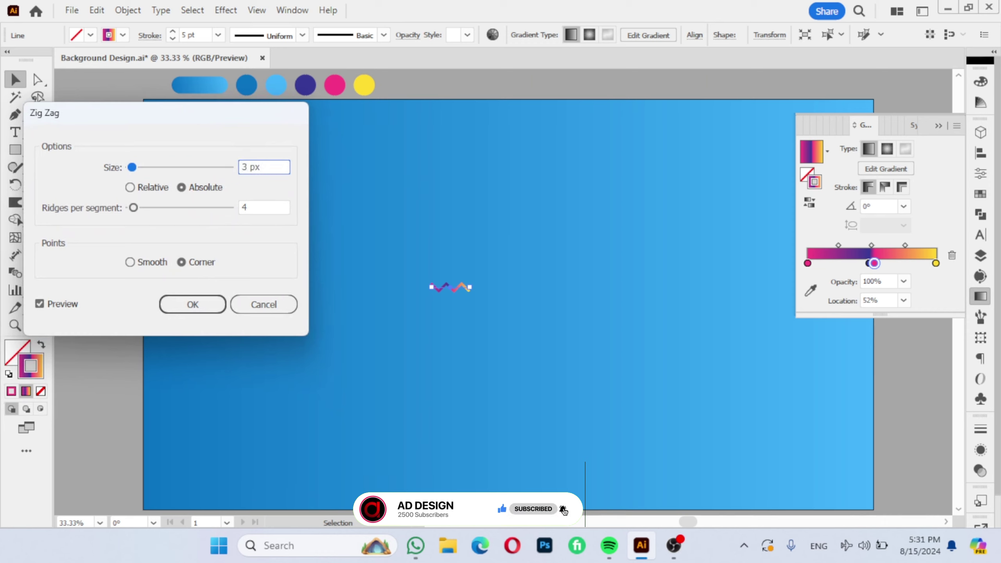
left_click(188, 188)
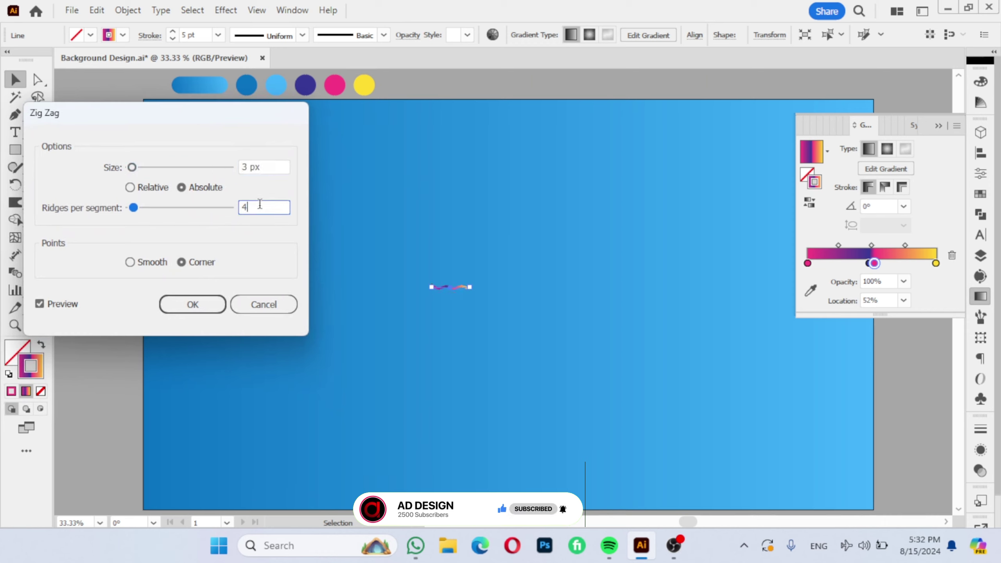
left_click(130, 263)
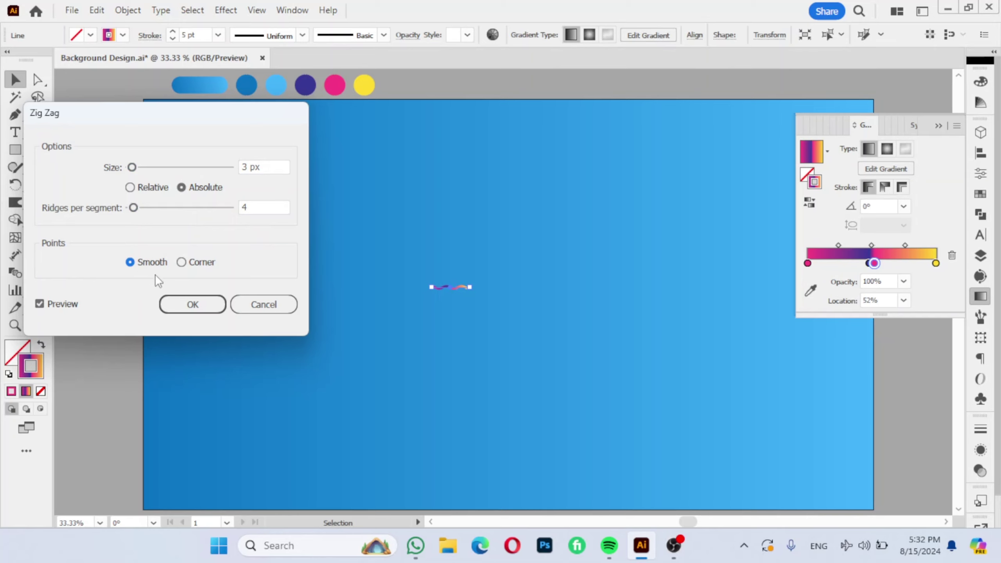
left_click(205, 305)
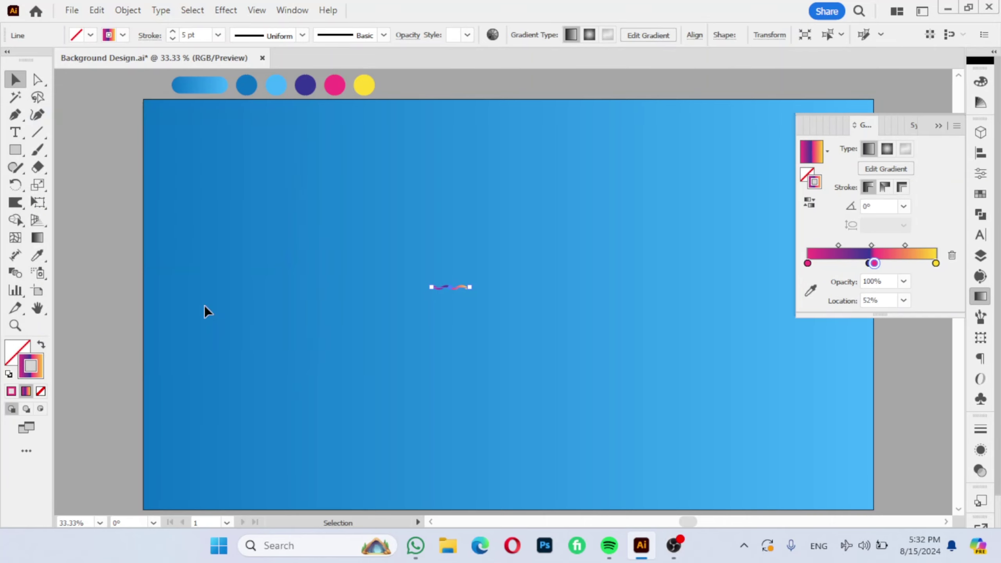
left_click(446, 306)
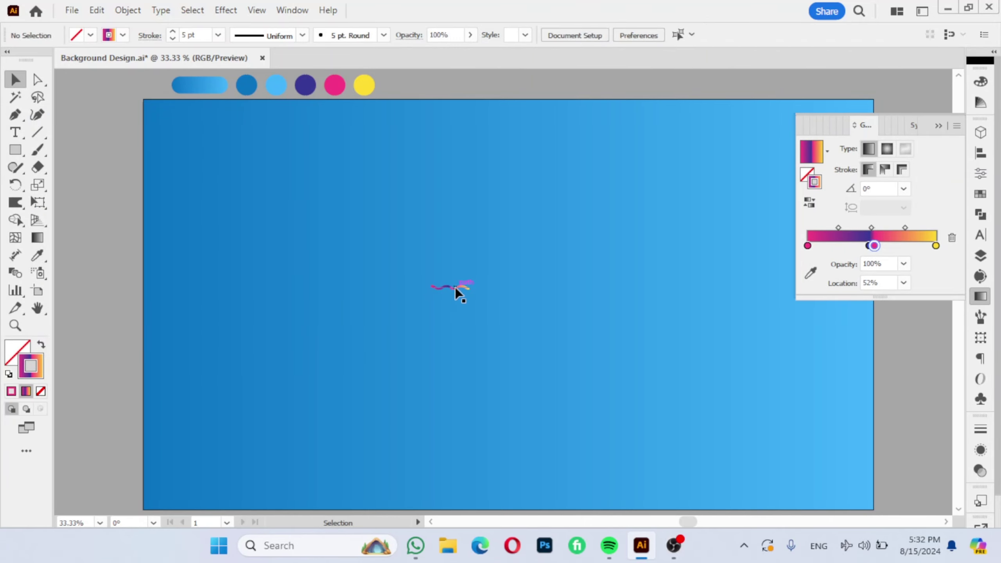
Apply a Transform effect rotating the wave 30° with 5 copies to form a radial burst
scroll(455, 287, "up", 1)
scroll(452, 293, "up", 1)
scroll(437, 285, "up", 1)
left_click(437, 285)
left_click(226, 10)
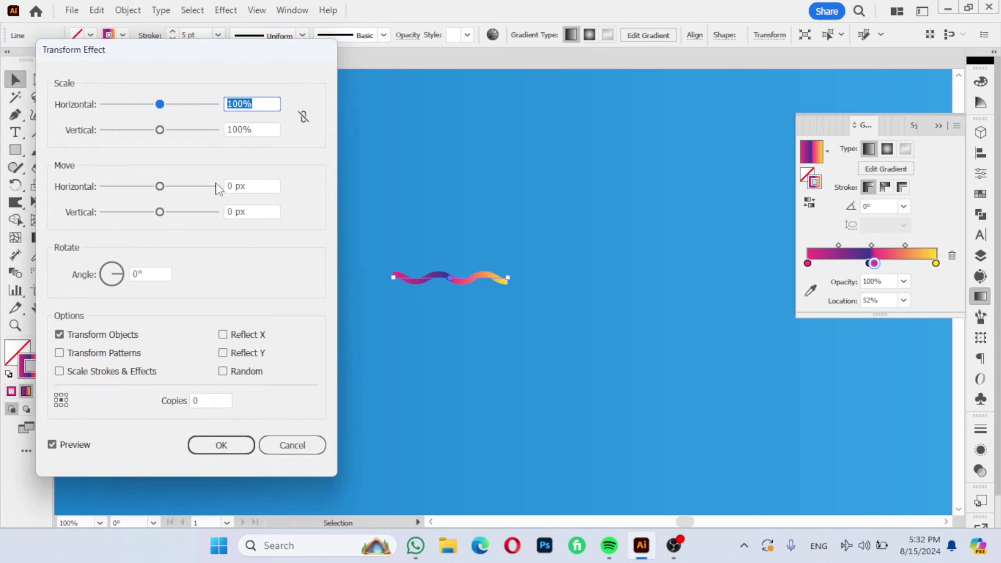
double_click(150, 274)
type("30")
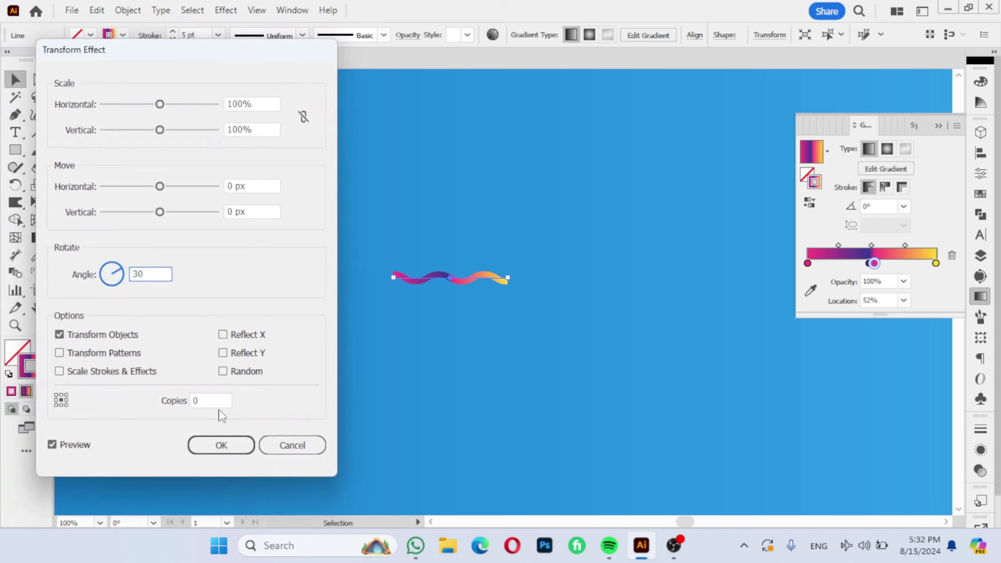
double_click(202, 401)
type("5")
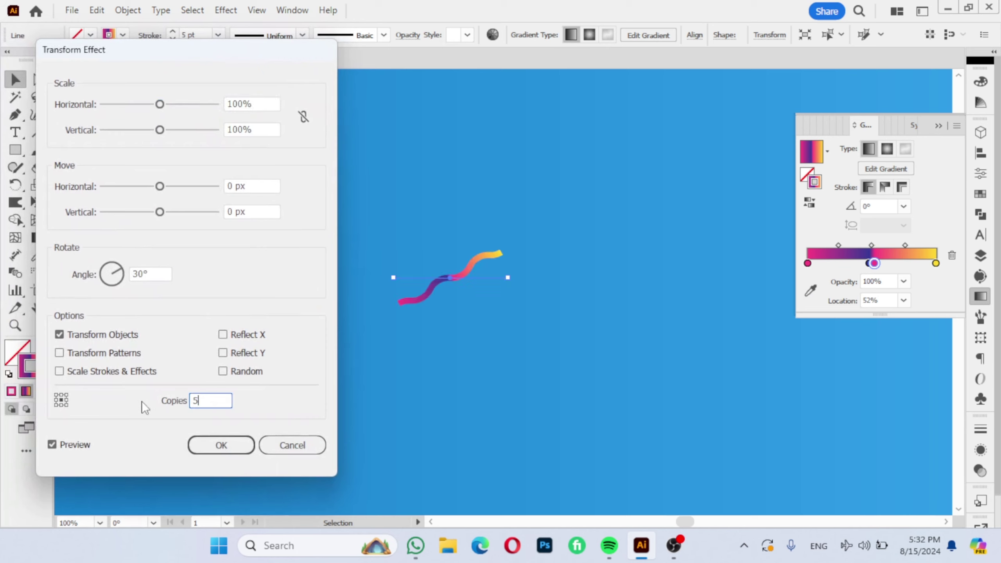
left_click(65, 444)
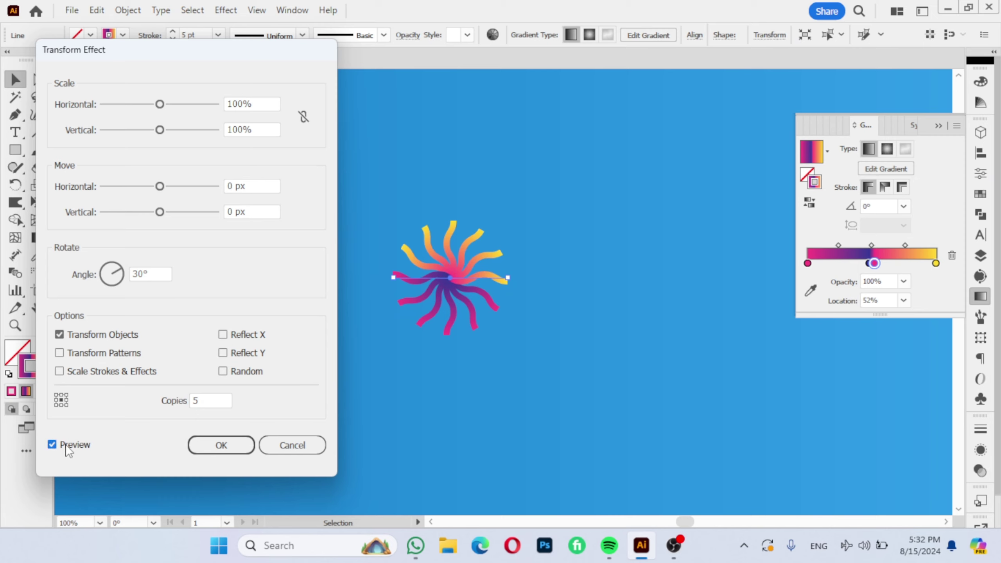
left_click(238, 444)
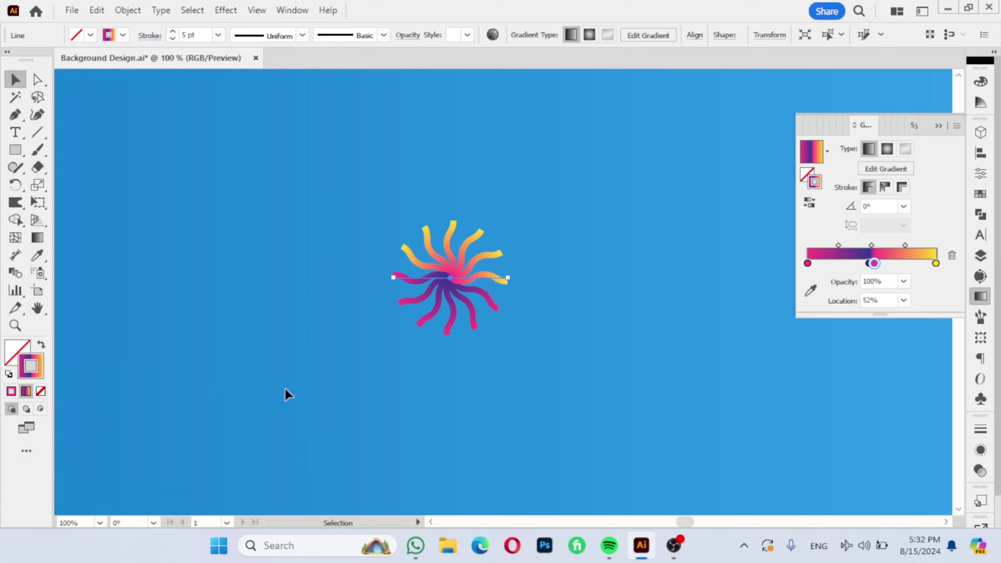
Fit the artboard in view and move the small sunburst off the artboard's left side
key("ctrl+0")
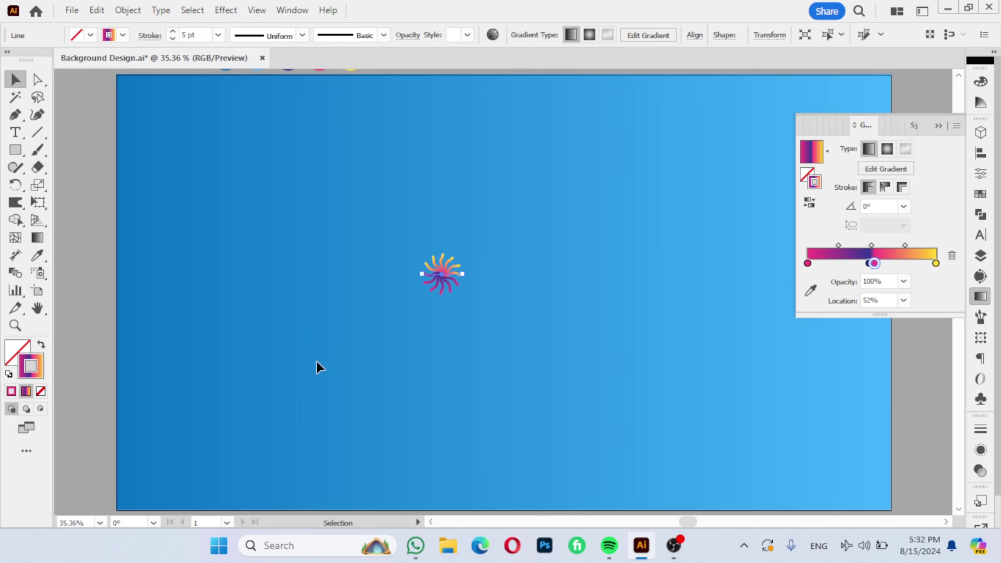
scroll(316, 361, "down", 1)
key("ctrl+F9")
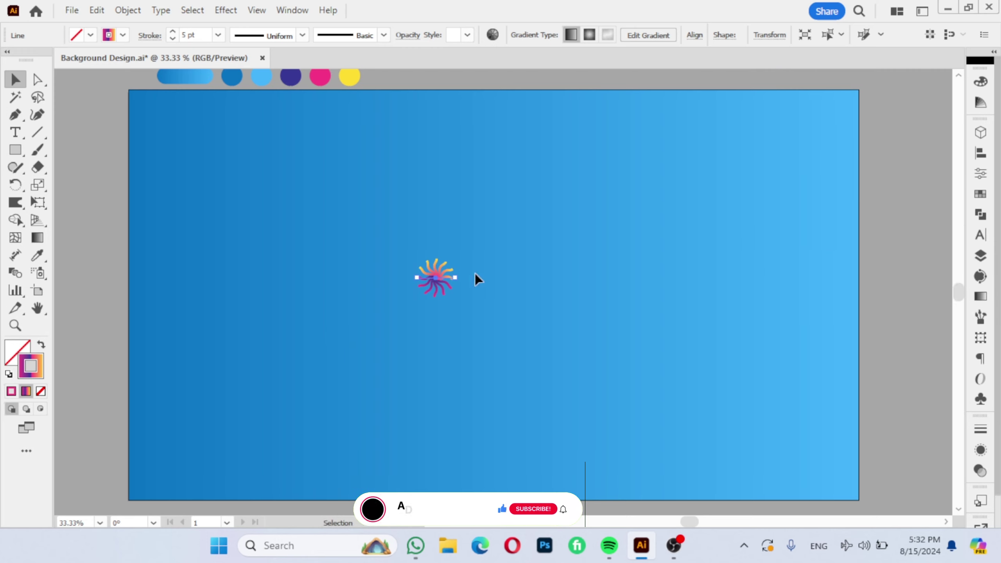
mouse_move(453, 280)
left_mouse_down()
mouse_move(132, 282)
mouse_move(883, 274)
left_mouse_up()
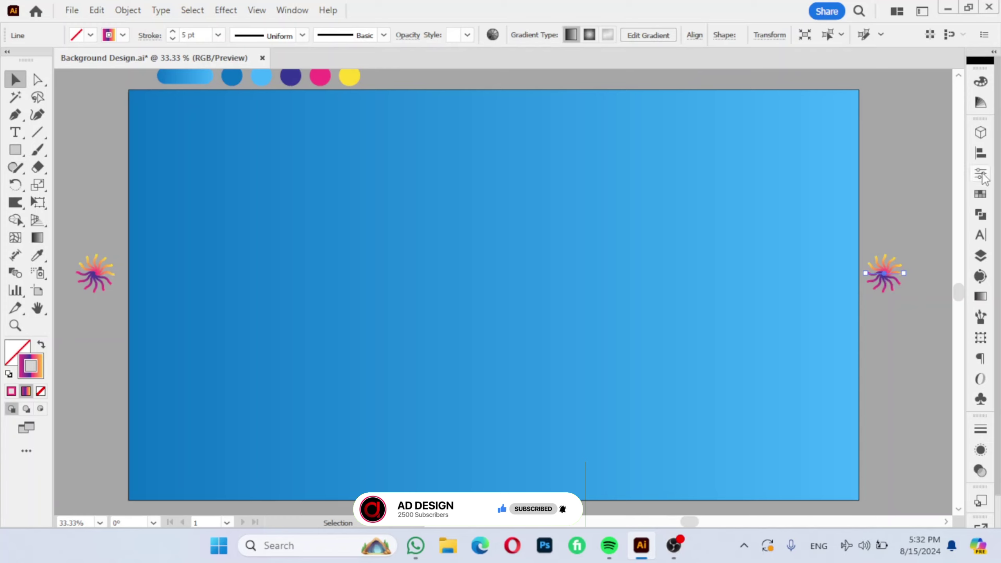
Set the right-hand sunburst's width to 1000 px in the Properties panel
left_click(979, 194)
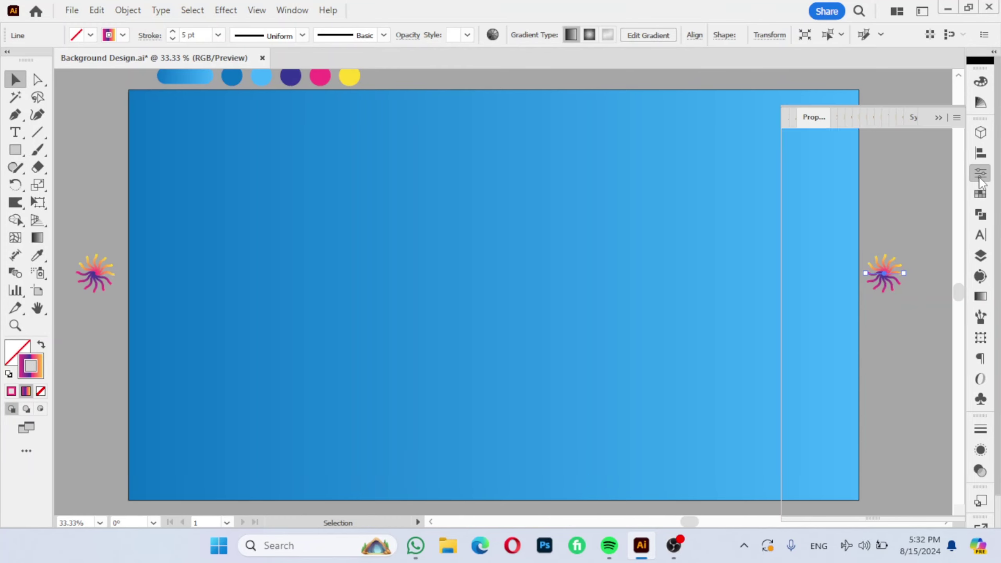
left_click_drag(903, 189, 752, 202)
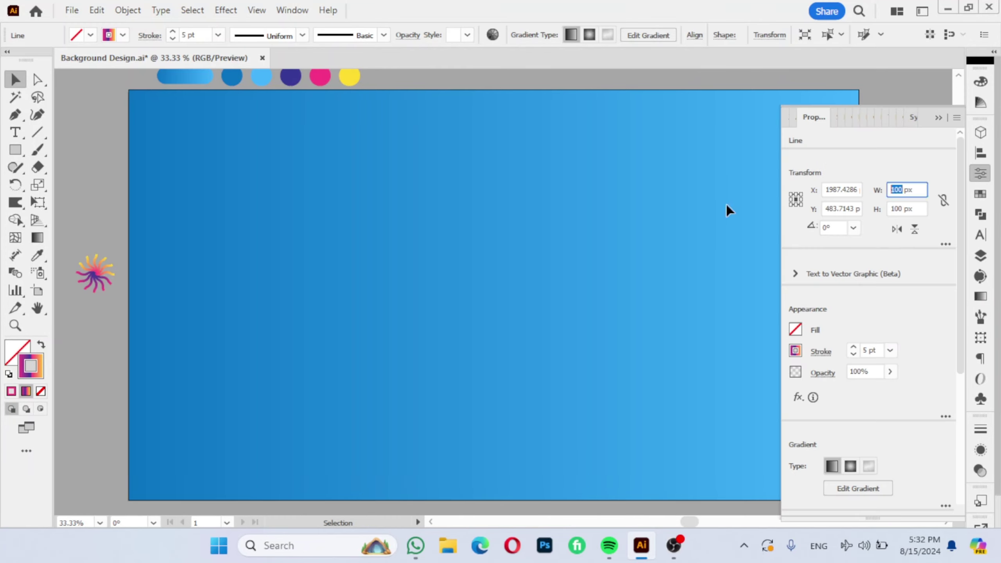
type("1000")
key("Return")
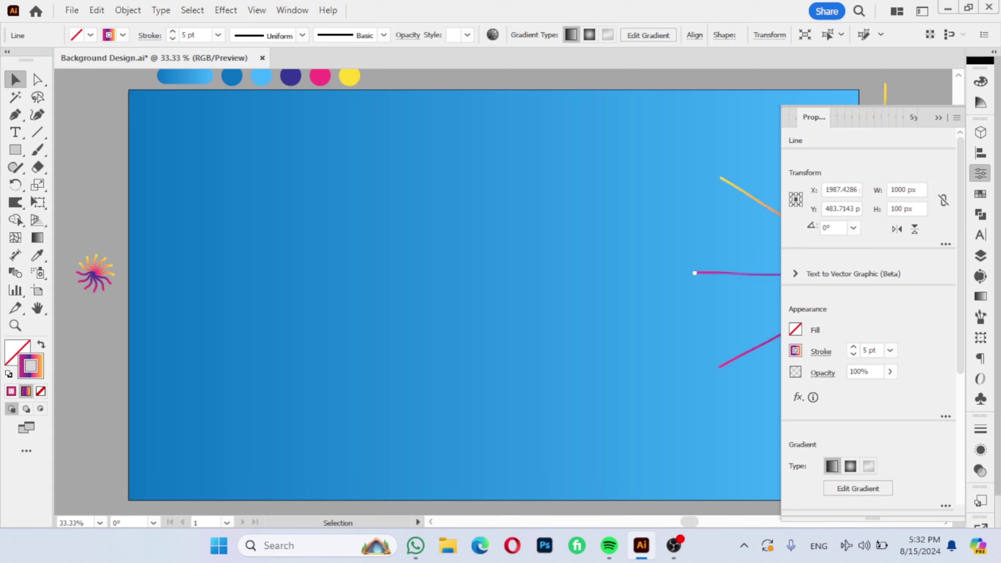
left_click(984, 178)
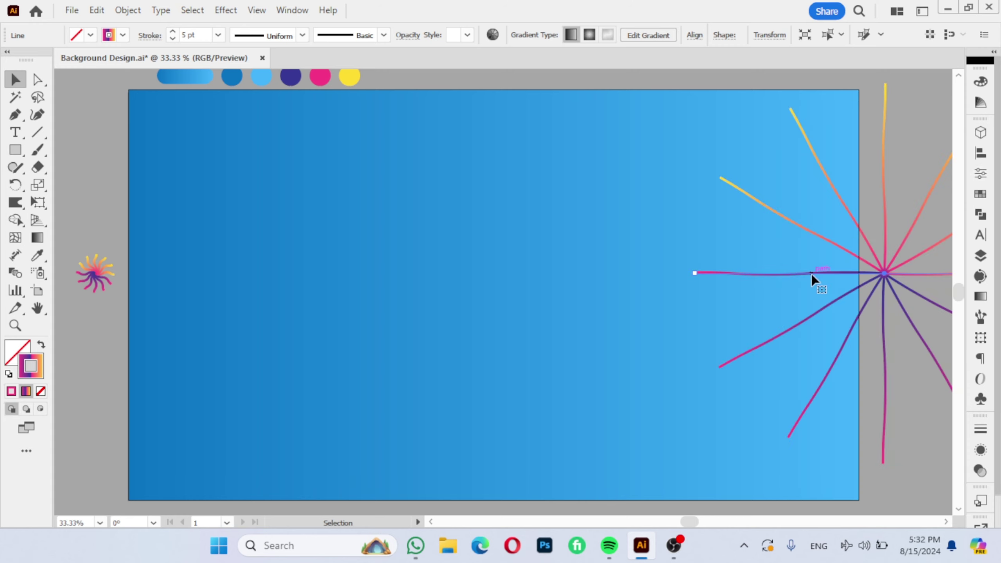
Undo an accidental move of the large sunburst and bring the whole artboard into view
left_click_drag(811, 274, 740, 275)
key("ctrl+z")
scroll(570, 283, "up", 3)
scroll(578, 277, "down", 1)
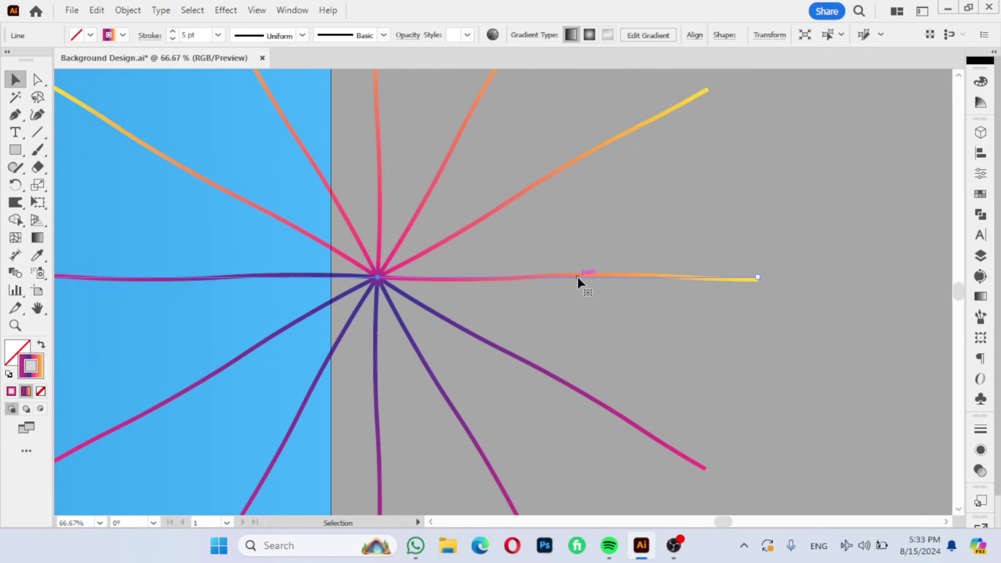
scroll(592, 277, "down", 1)
scroll(607, 278, "down", 2)
scroll(624, 279, "up", 2)
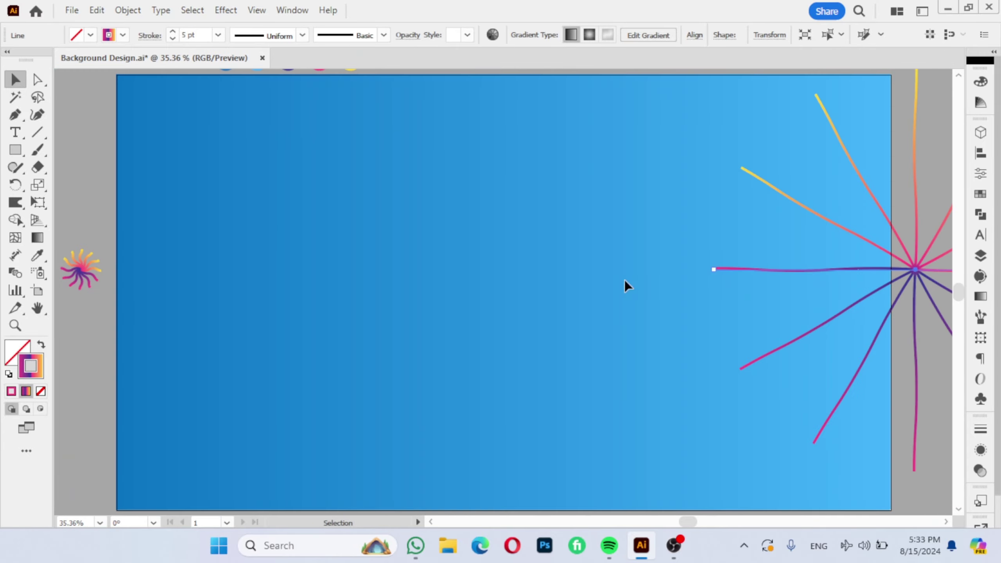
scroll(662, 270, "down", 2)
left_click_drag(663, 270, 606, 275)
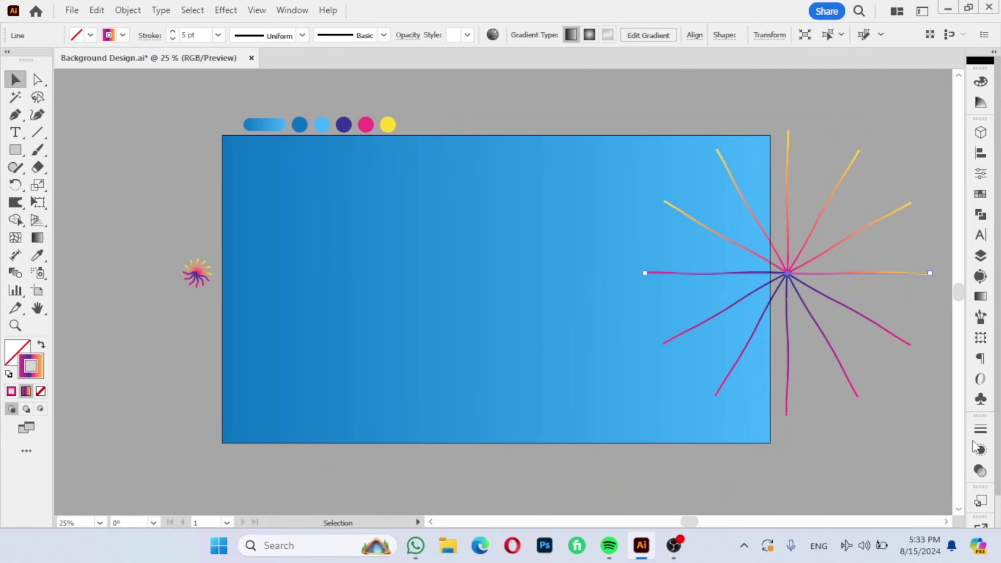
Change the large sunburst's Zig Zag effect size to 50 px in the Appearance panel
left_click(980, 450)
left_click(841, 444)
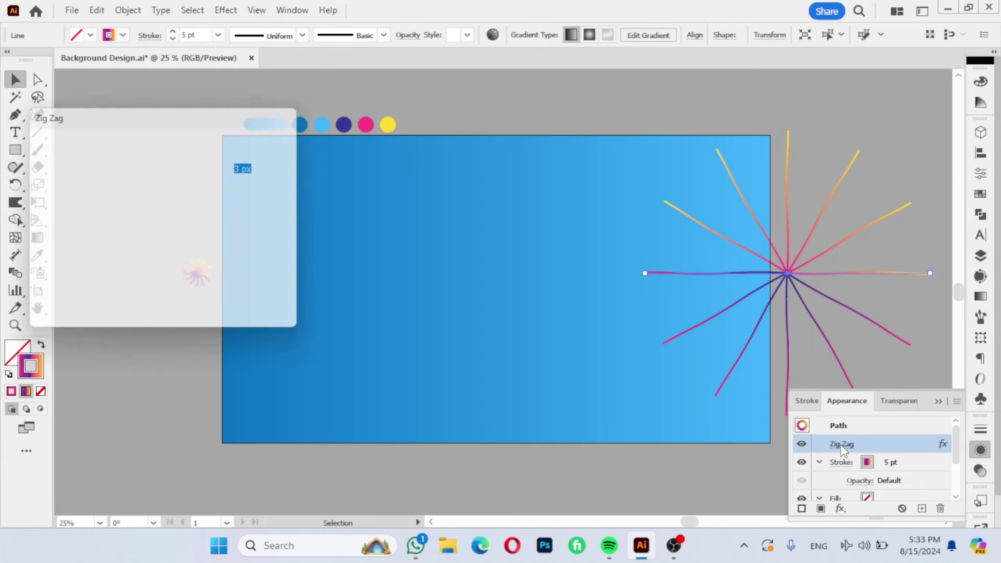
type("50")
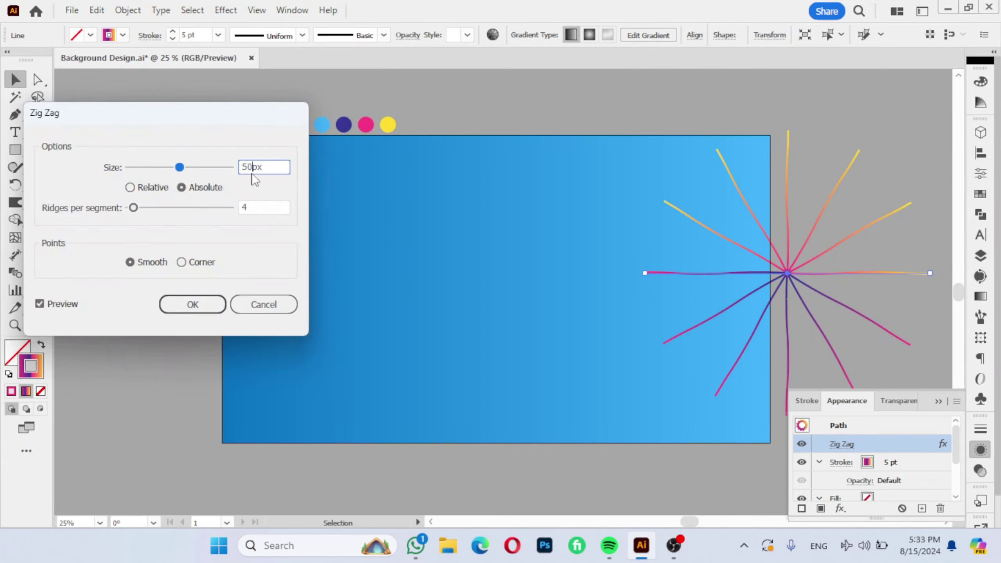
left_click(192, 304)
Blend the small and large sunbursts with Object > Blend > Make, using Smooth Color blend options
left_click(127, 10)
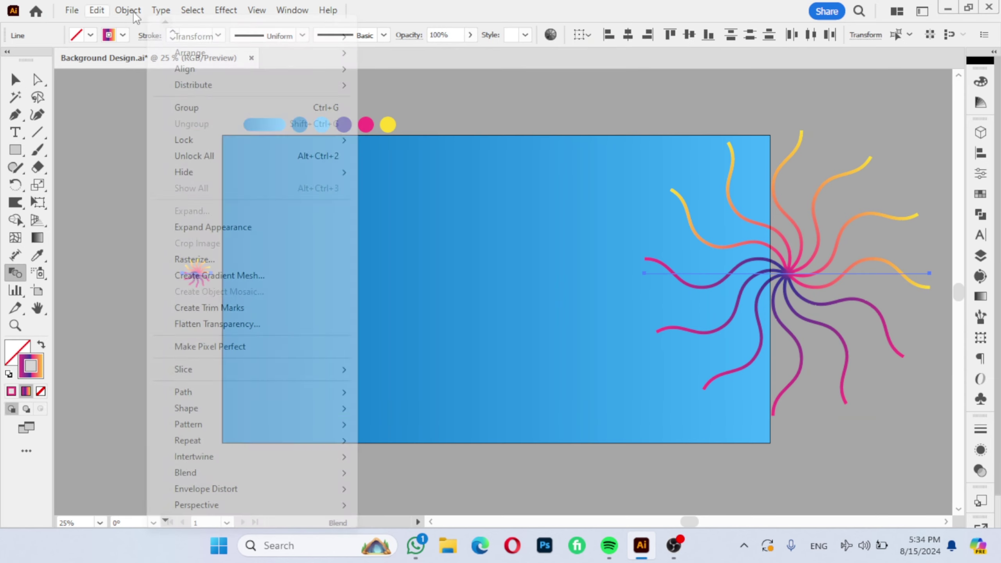
mouse_move(185, 472)
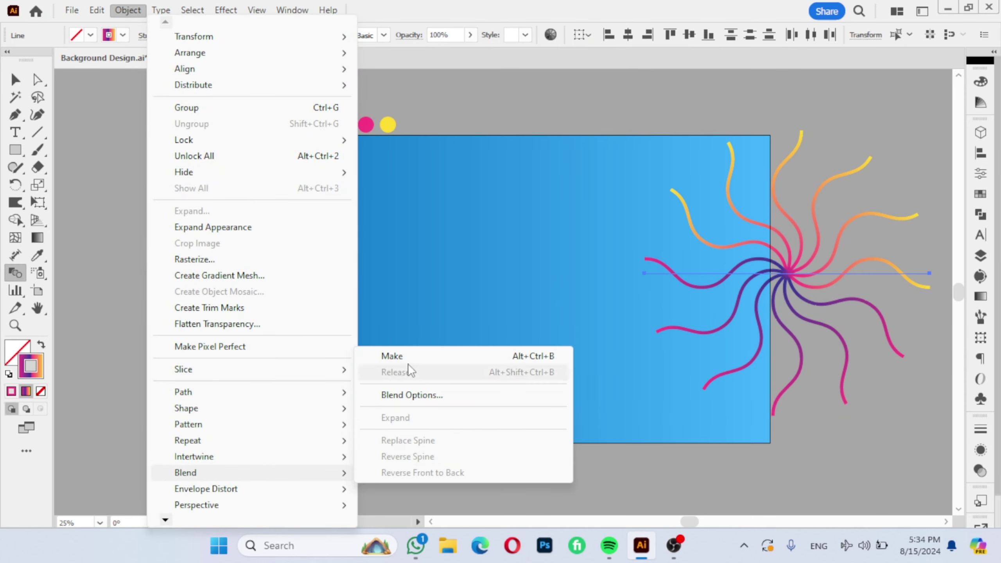
left_click(407, 355)
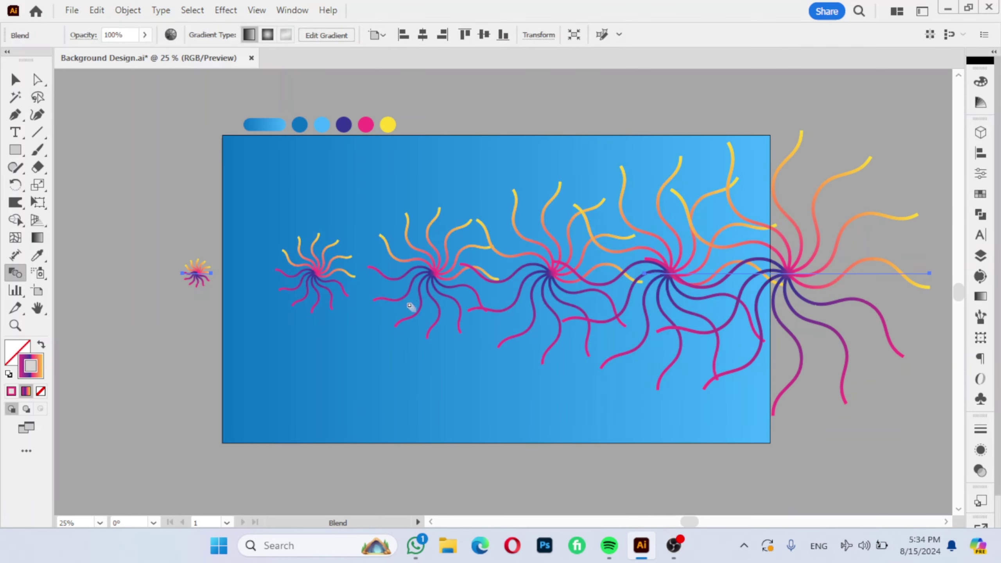
left_click(130, 11)
left_click(186, 473)
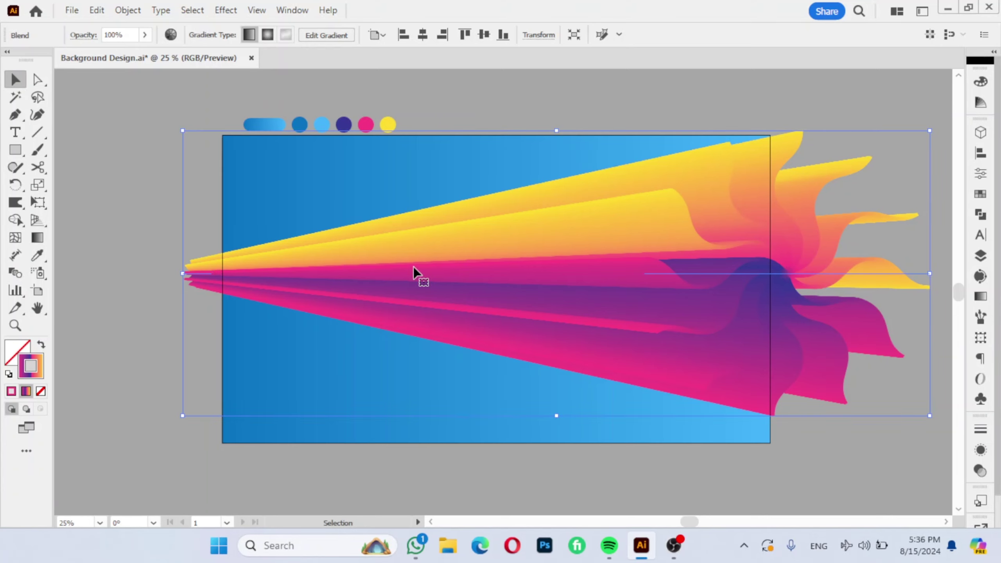
Zoom out and move the blend up to straddle the artboard's top edge
key("ctrl+minus")
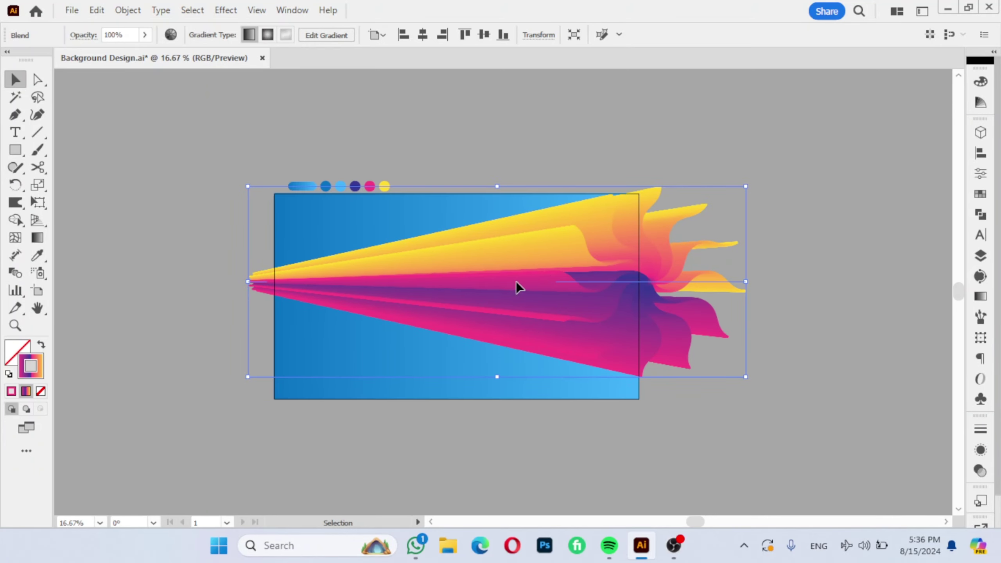
left_click_drag(516, 281, 517, 116)
left_click(226, 261)
key("shift+grave")
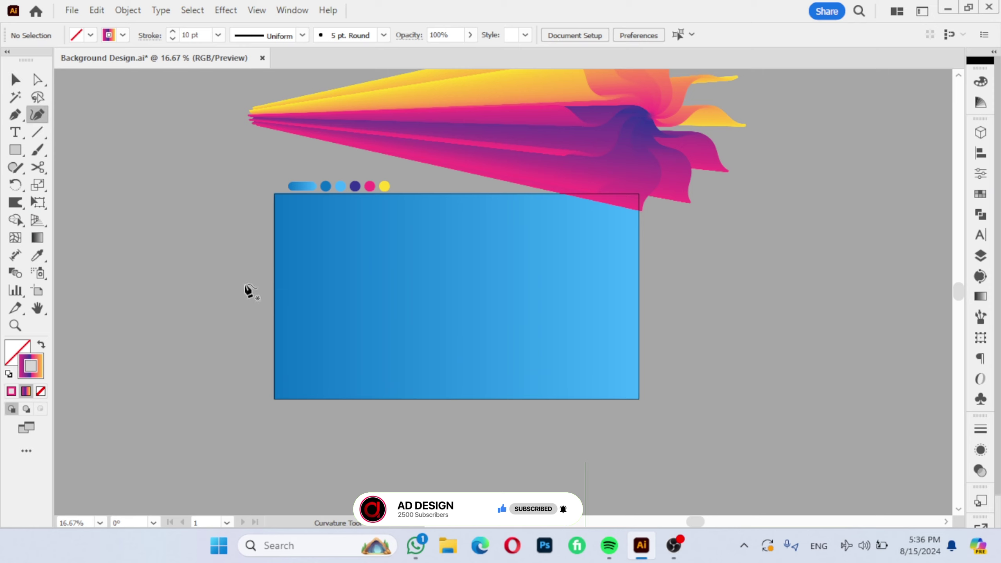
Draw an S-shaped wavy curve across the artboard with the Curvature tool, adjusting its left and middle points
left_click(244, 289)
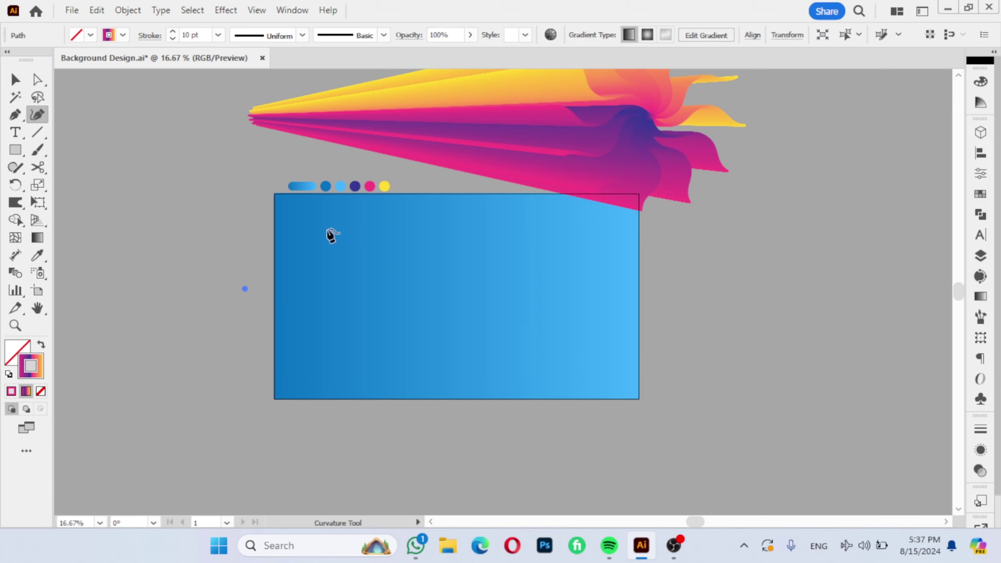
left_click(327, 250)
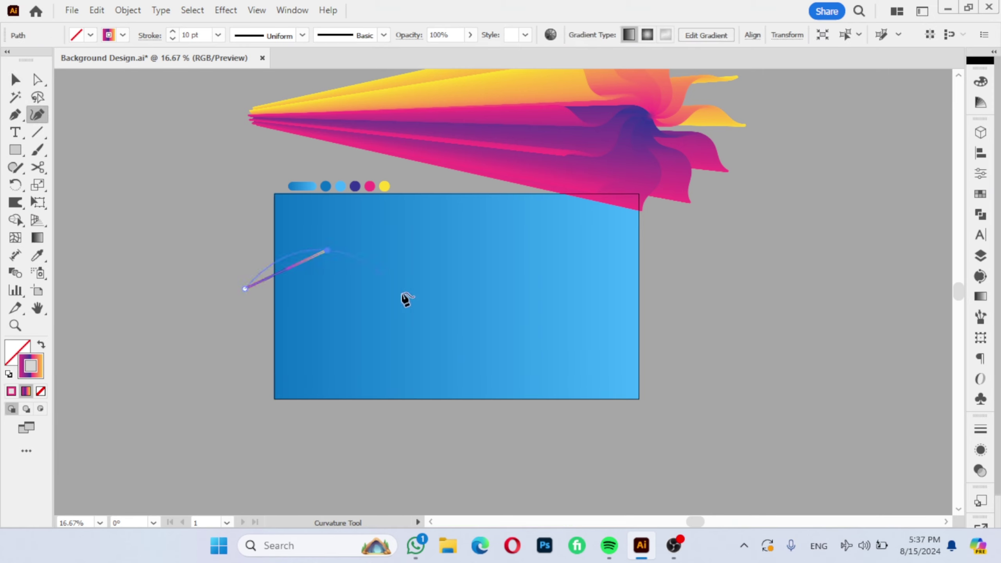
left_click(435, 305)
left_click(555, 214)
left_click(711, 372)
left_click_drag(245, 288, 243, 312)
left_click_drag(436, 306, 417, 310)
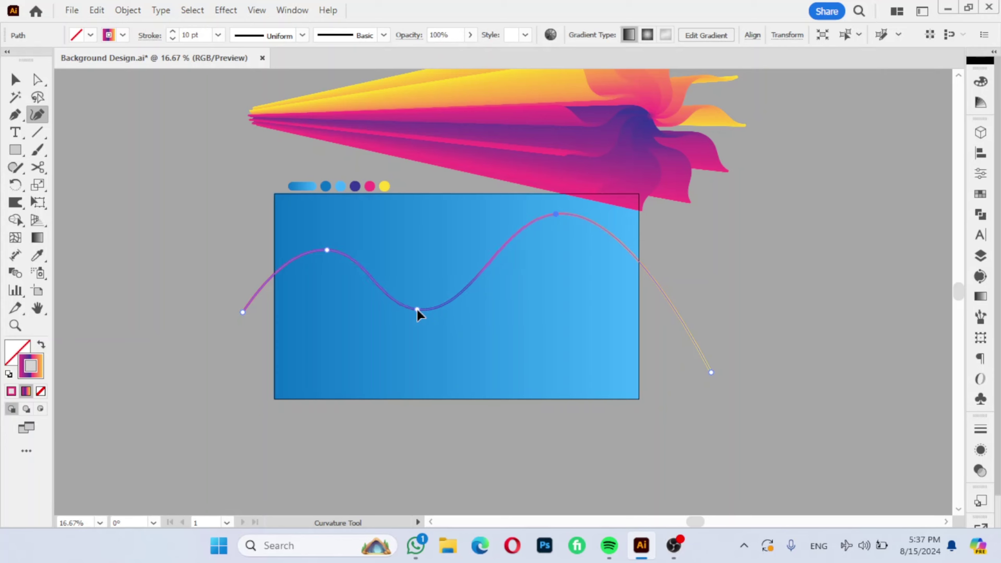
Position the curve to start at the artboard's left edge and select it together with the blend
key("v")
left_click_drag(487, 276, 520, 268)
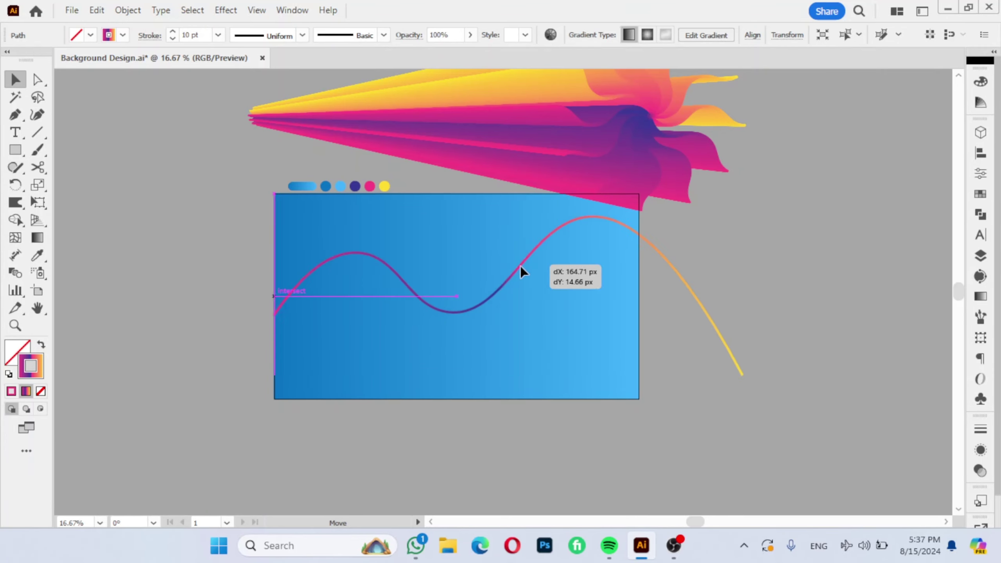
left_click_drag(520, 266, 500, 266)
left_click(611, 131, "shift")
left_click(127, 10)
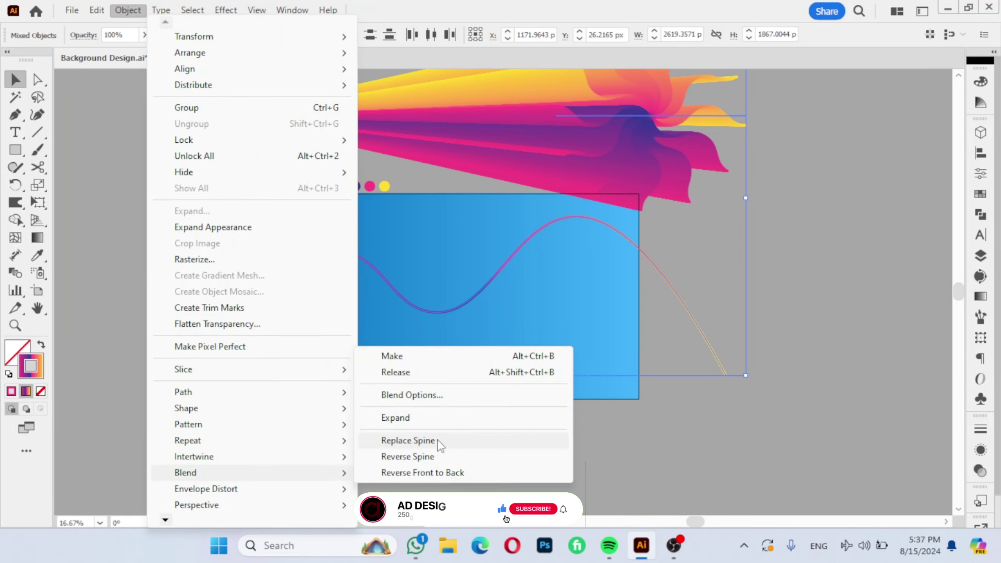
Replace the blend's spine with the wavy curve, then deselect and zoom in on the ribbon
left_click(435, 440)
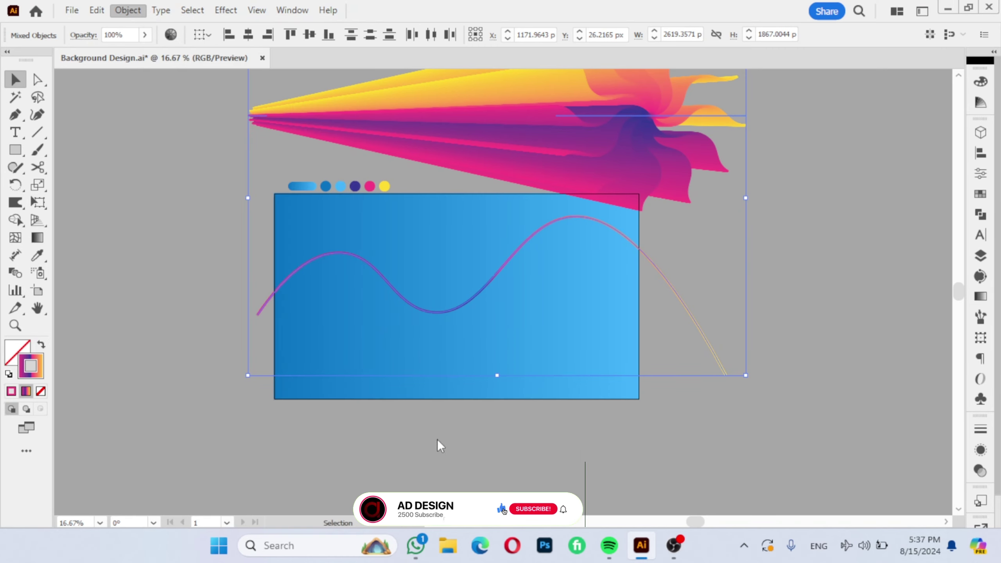
left_click(437, 439)
key("ctrl+1")
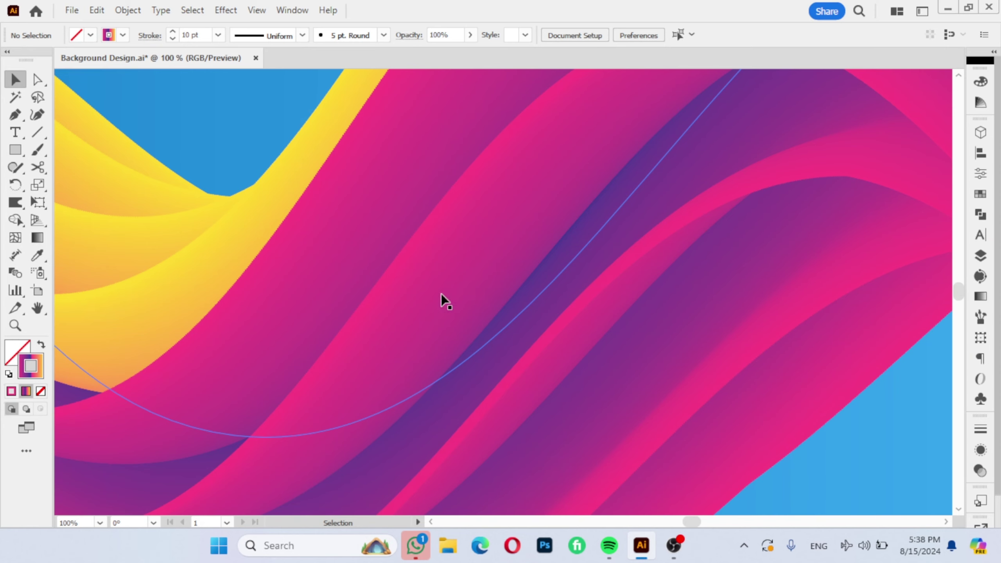
scroll(563, 251, "down", 2, "alt")
scroll(614, 306, "down", 1, "alt")
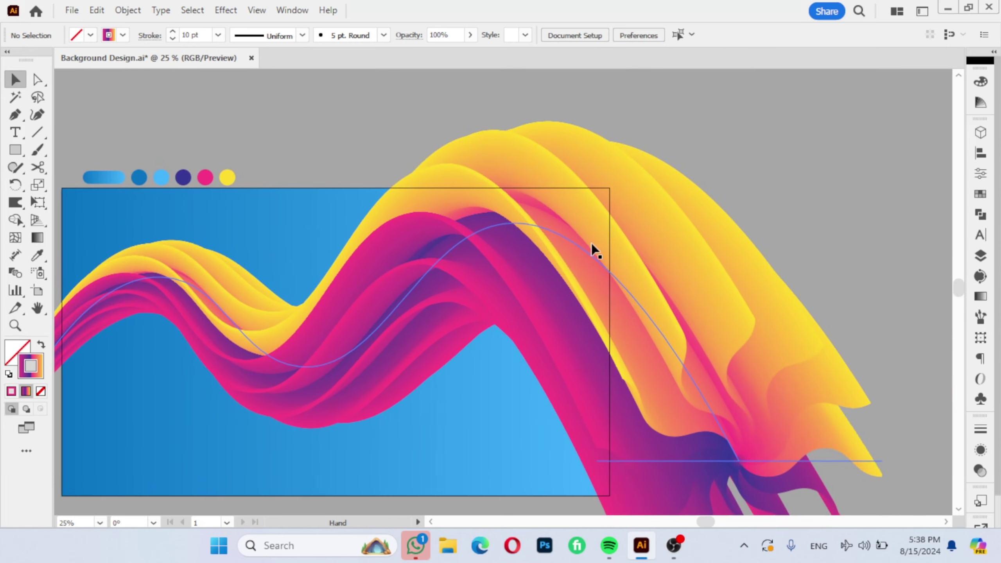
scroll(603, 249, "up", 1, "alt")
scroll(563, 264, "down", 1, "alt")
scroll(563, 263, "down", 2, "alt")
scroll(565, 263, "up", 3, "alt")
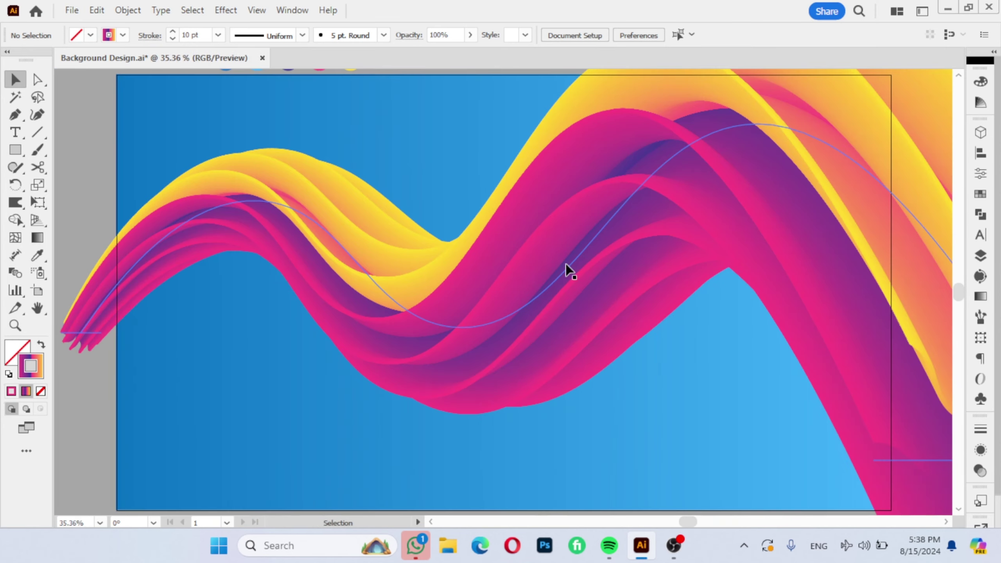